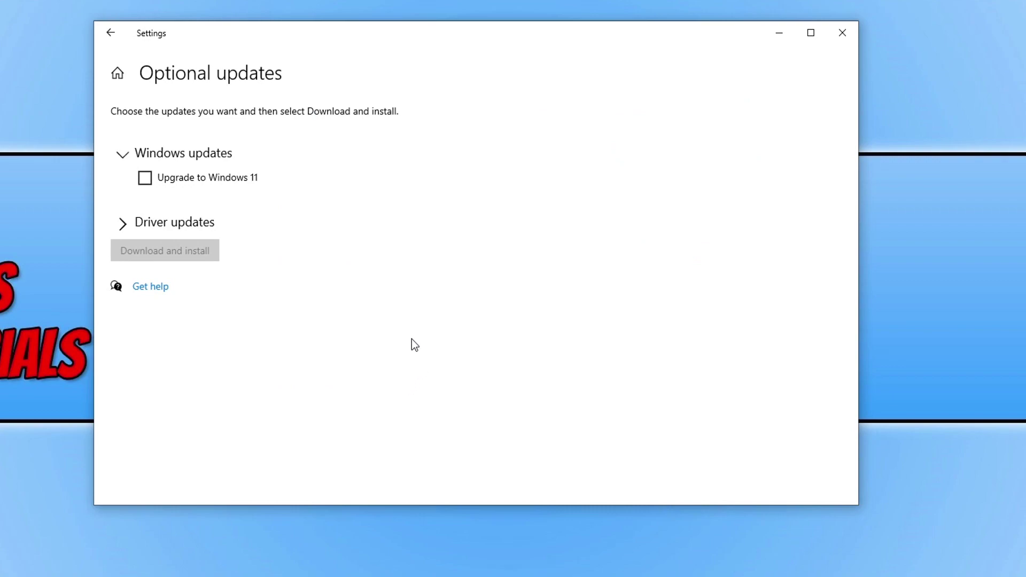
Select the Hewlett-Packard, Advanced Micro Devices and SAMSUNG driver updates under the optional updates, and close Settings.
left_click(161, 223)
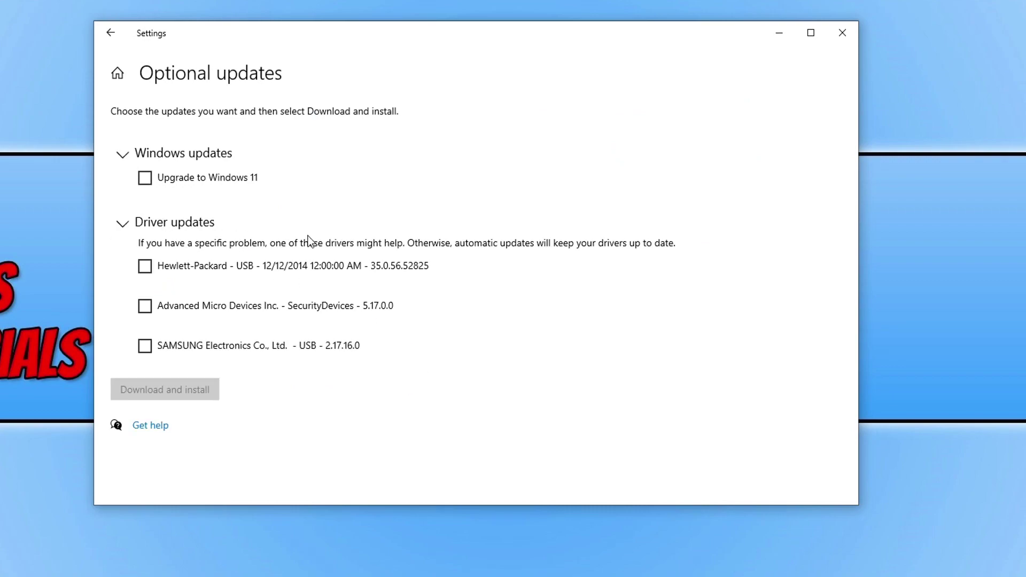
left_click(192, 156)
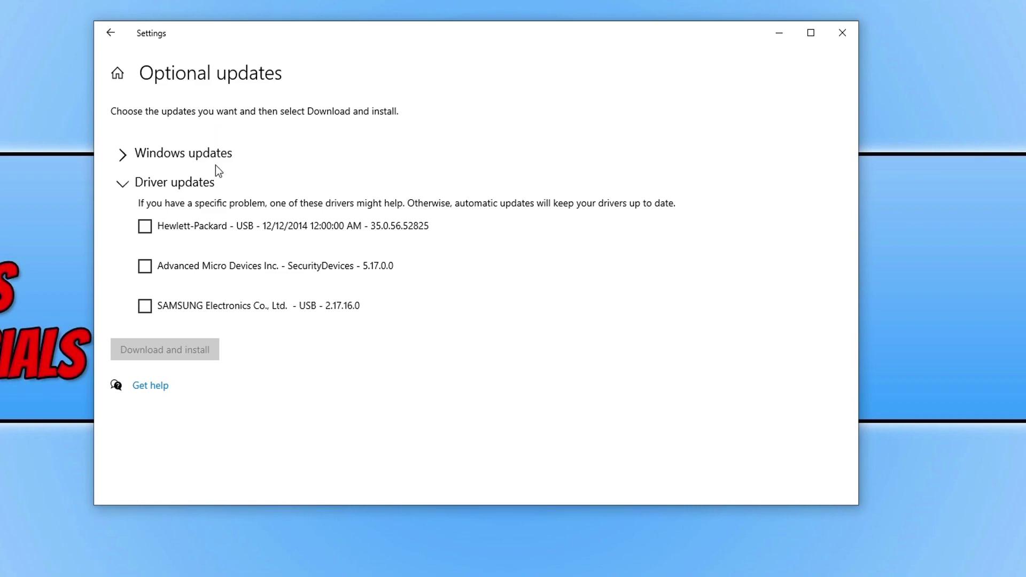
left_click(207, 227)
left_click(191, 270)
left_click(204, 312)
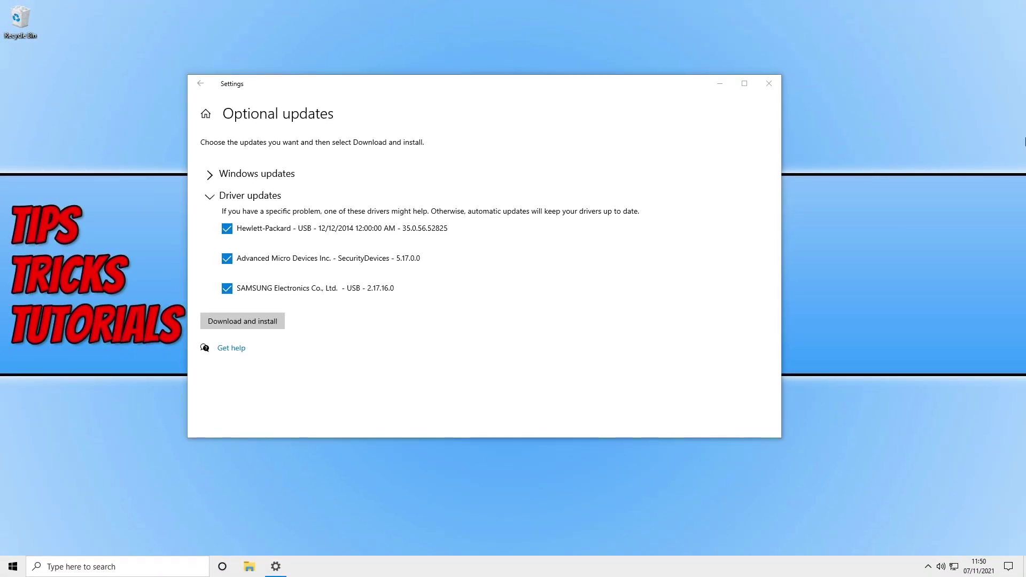
key("alt+F4")
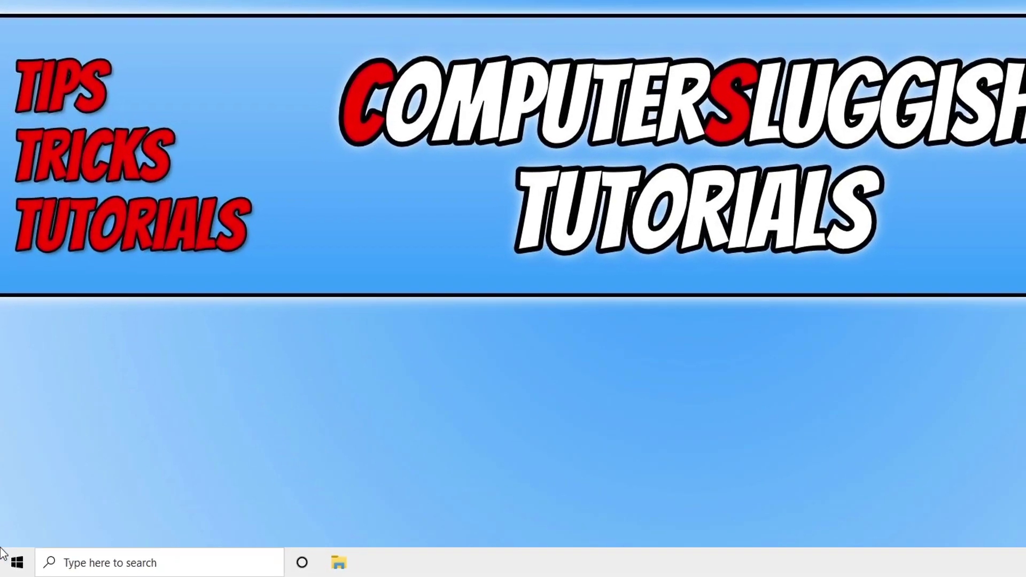
Open the additional power settings from the Power & sleep page of the Windows system settings.
right_click(5, 575)
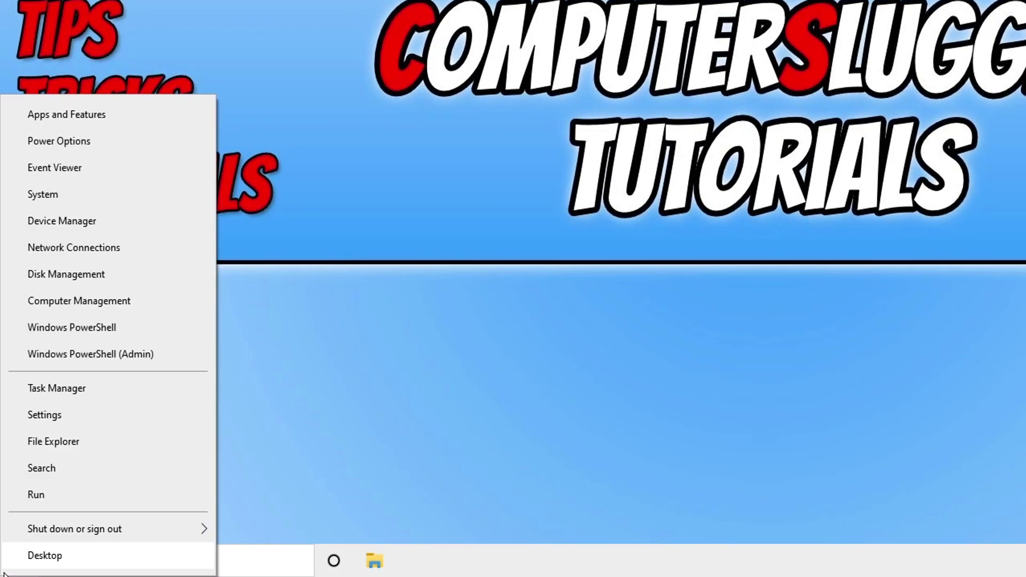
left_click(78, 413)
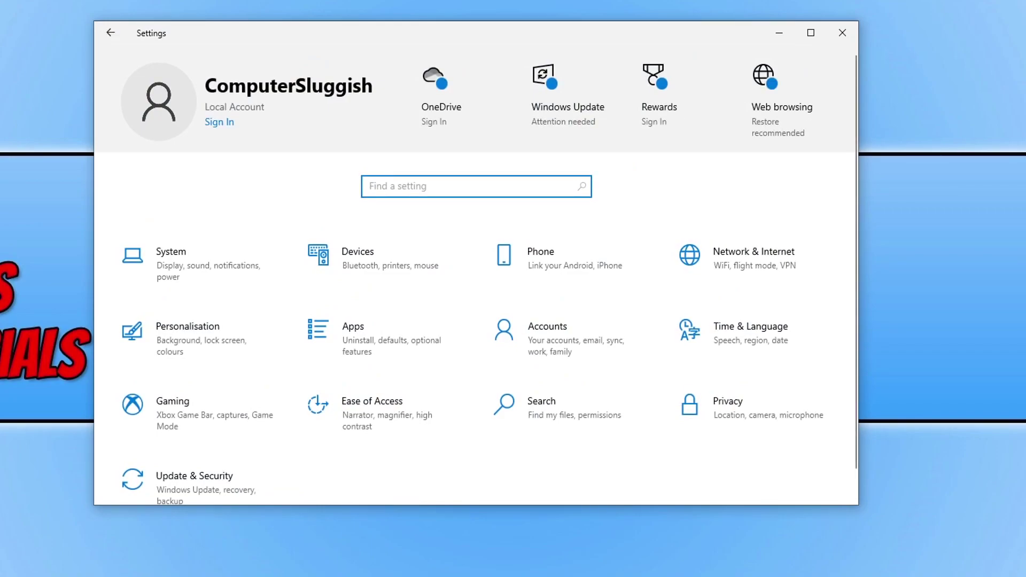
left_click(193, 282)
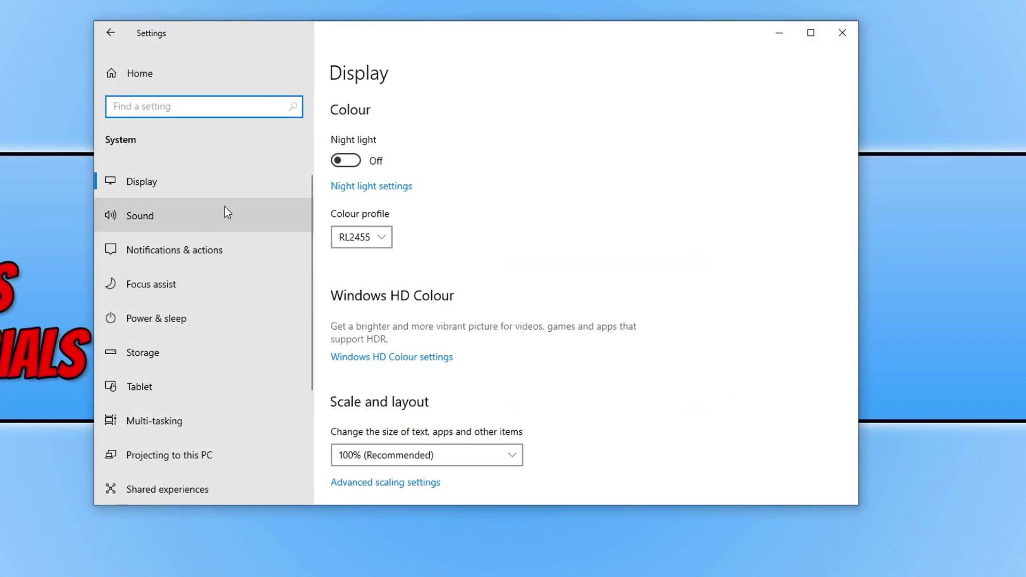
left_click(207, 320)
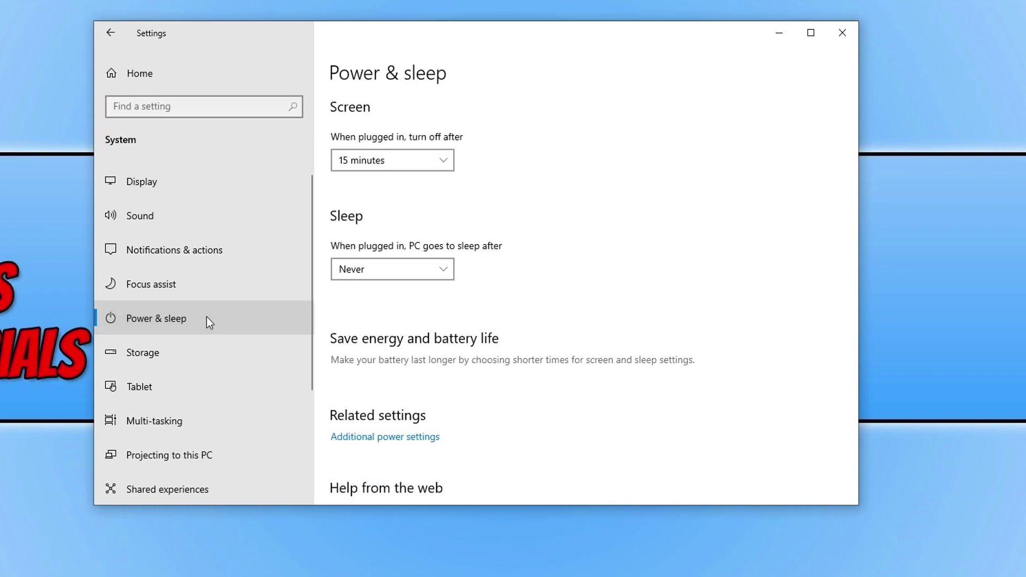
scroll(554, 320, "down", 2)
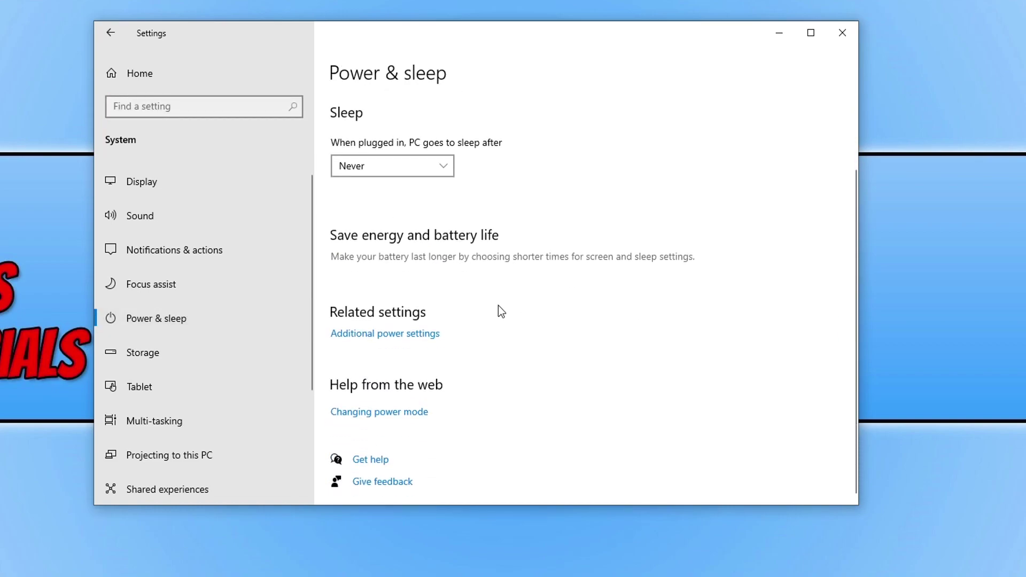
left_click(405, 338)
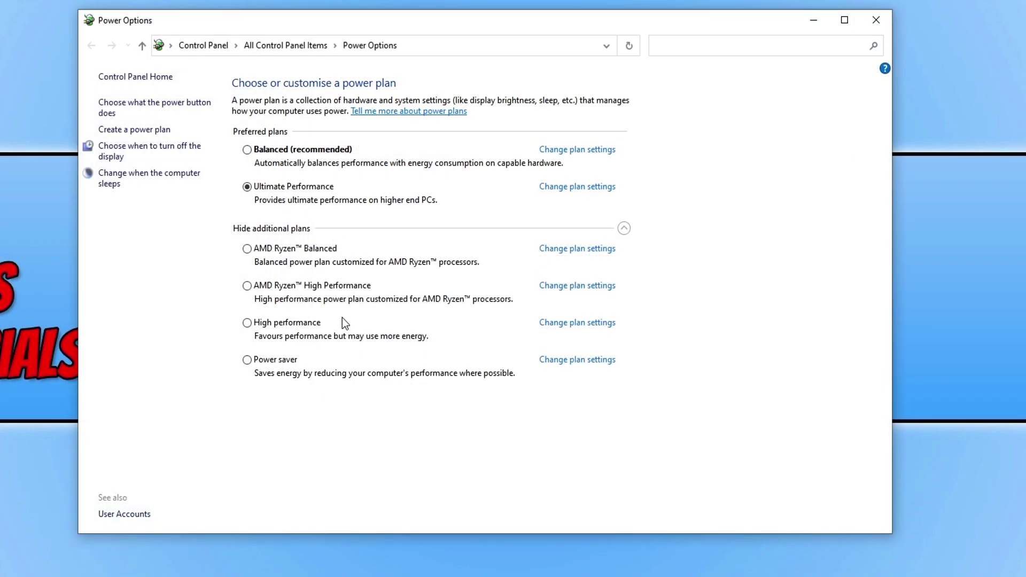
Choose the High performance power plan and close both Power Options and Settings.
left_click(307, 326)
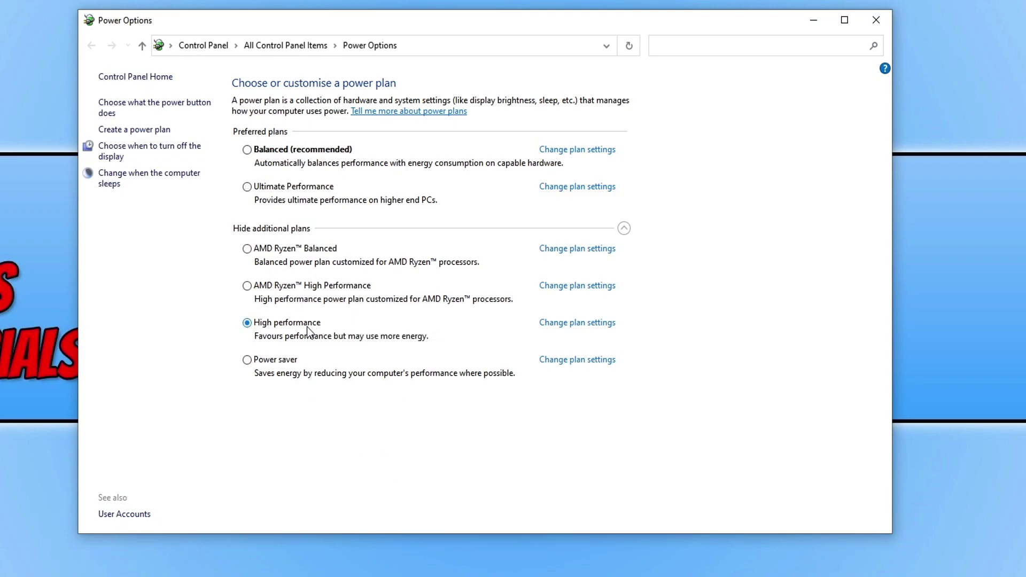
left_click(307, 191)
left_click(295, 324)
left_click(876, 18)
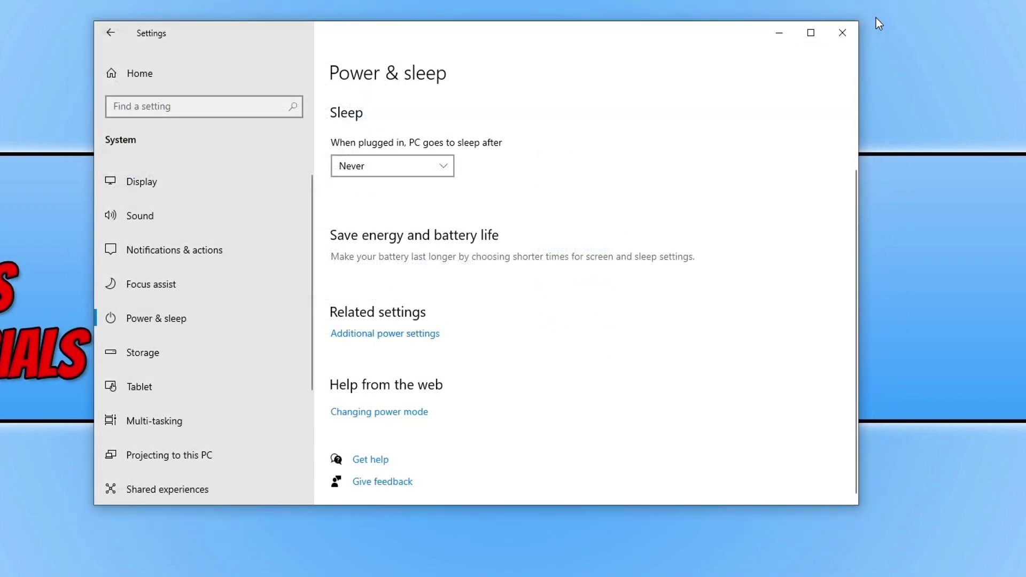
left_click(852, 37)
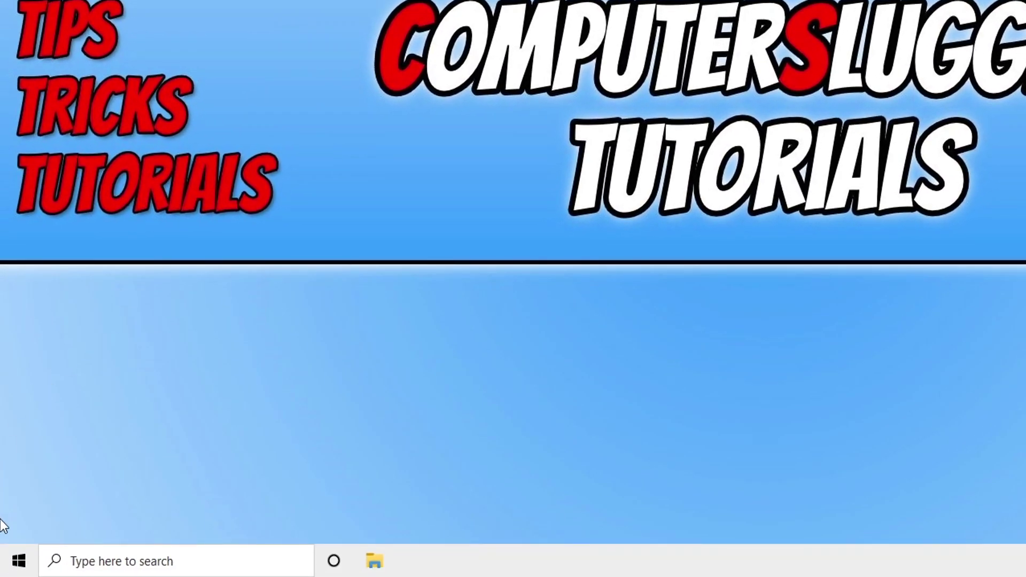
Open the Game Mode page in the Windows gaming settings to check whether Game Mode is enabled.
right_click(19, 560)
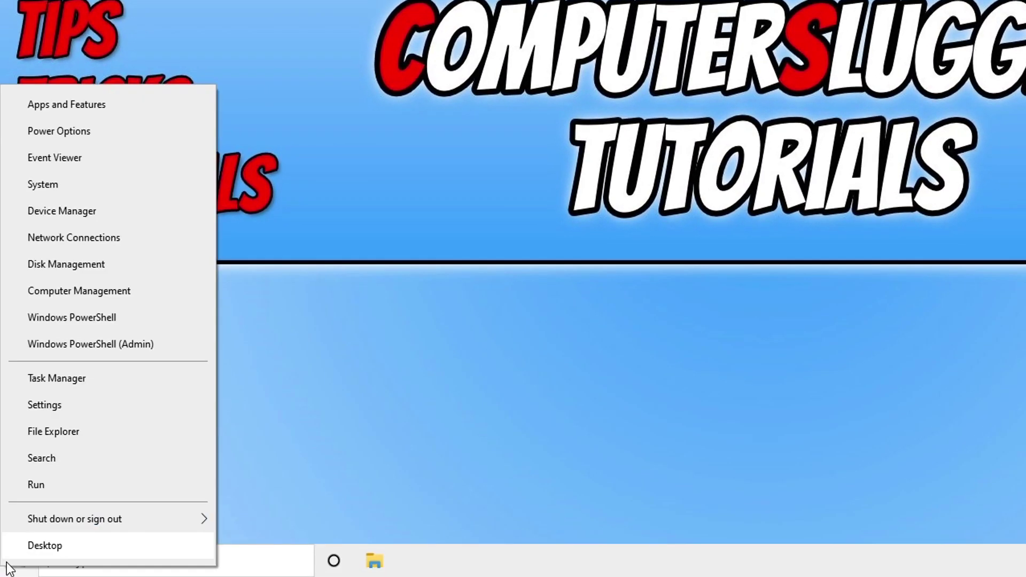
left_click(109, 404)
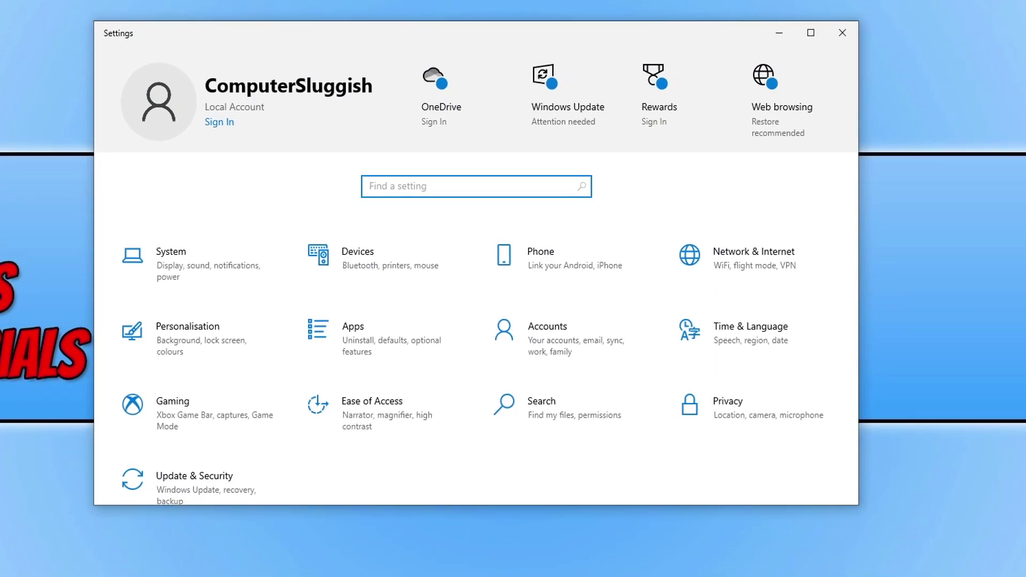
left_click(223, 424)
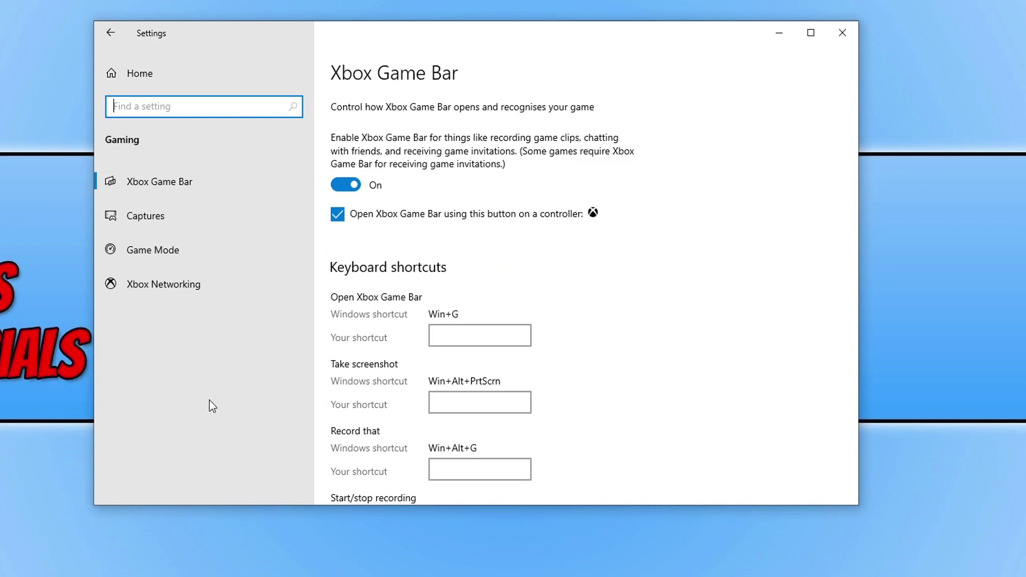
left_click(223, 258)
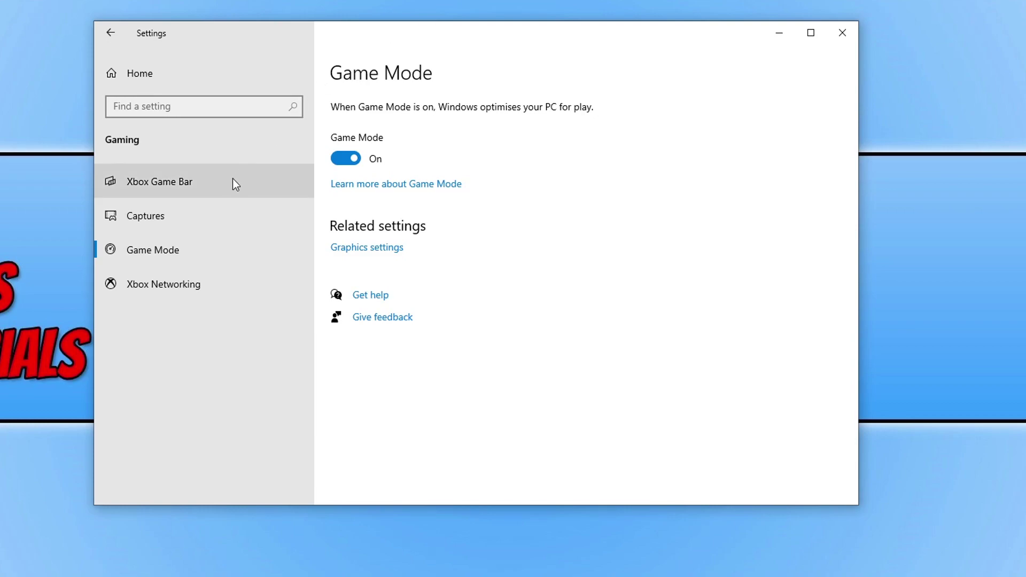
Turn off Xbox Game Bar in the gaming settings and close Settings.
left_click(217, 185)
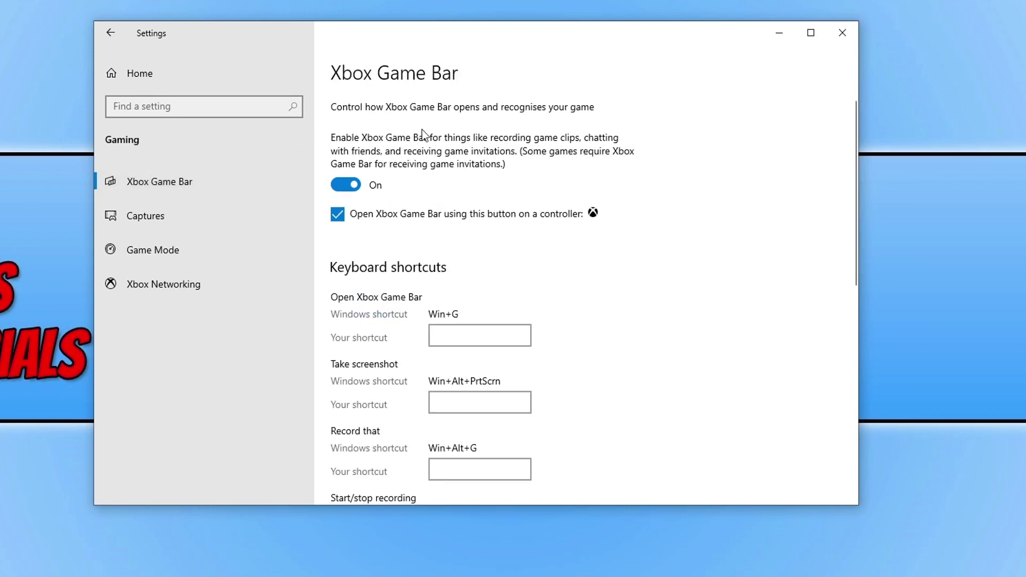
left_click(358, 188)
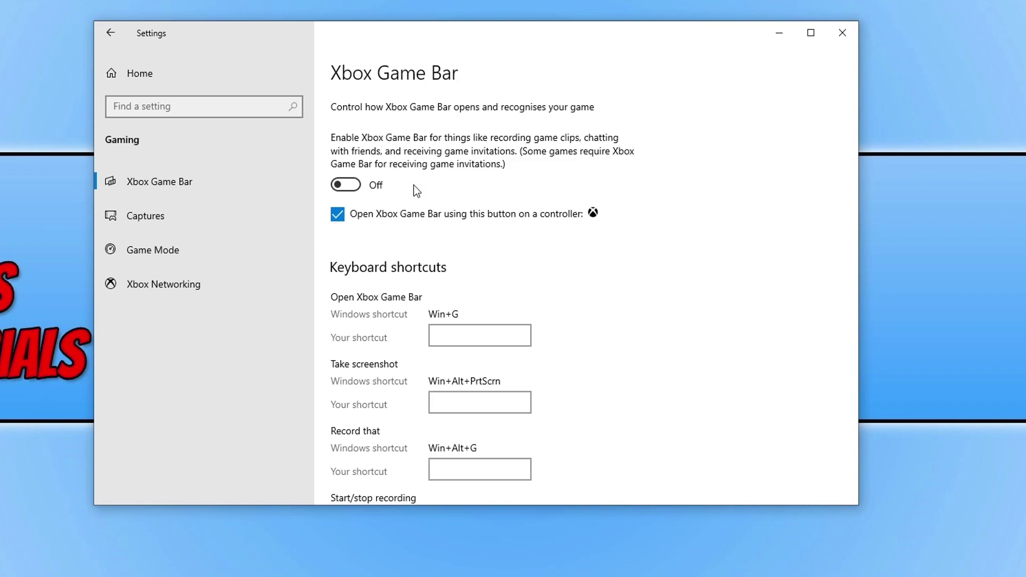
left_click(835, 33)
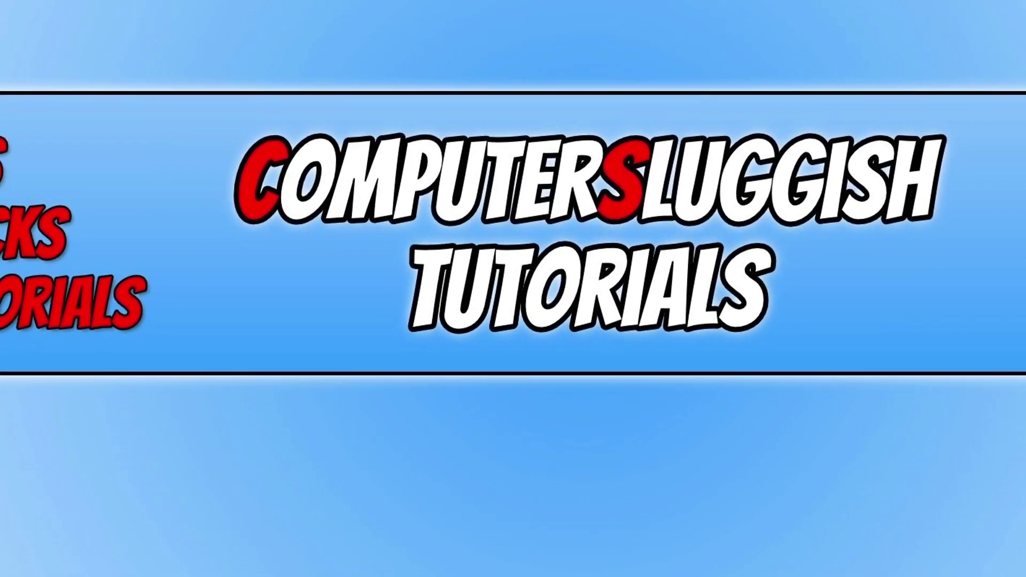
Search Windows for "performance", open the appearance and performance options, and apply Adjust for best performance to the visual effects.
left_click(3, 551)
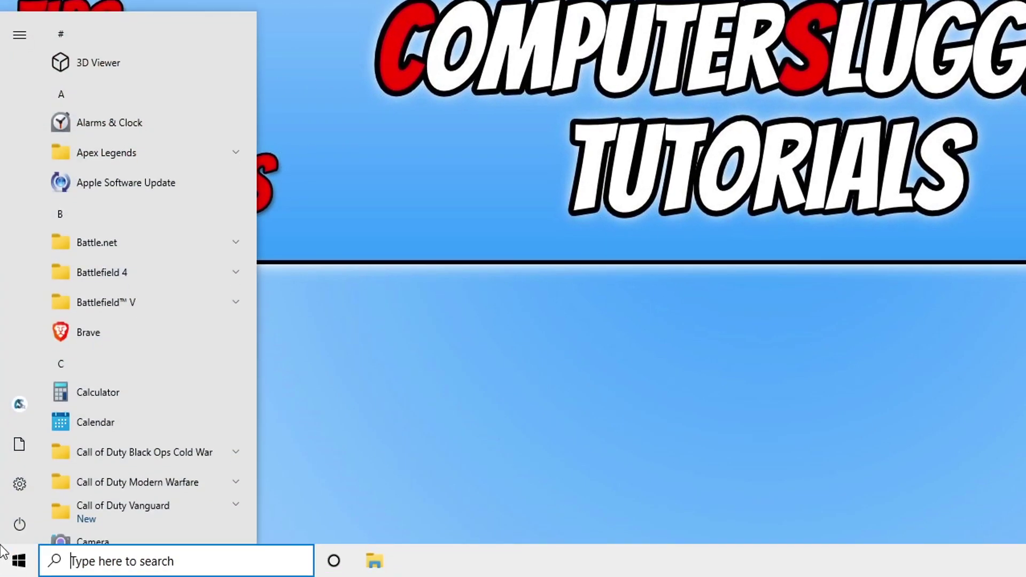
type("per")
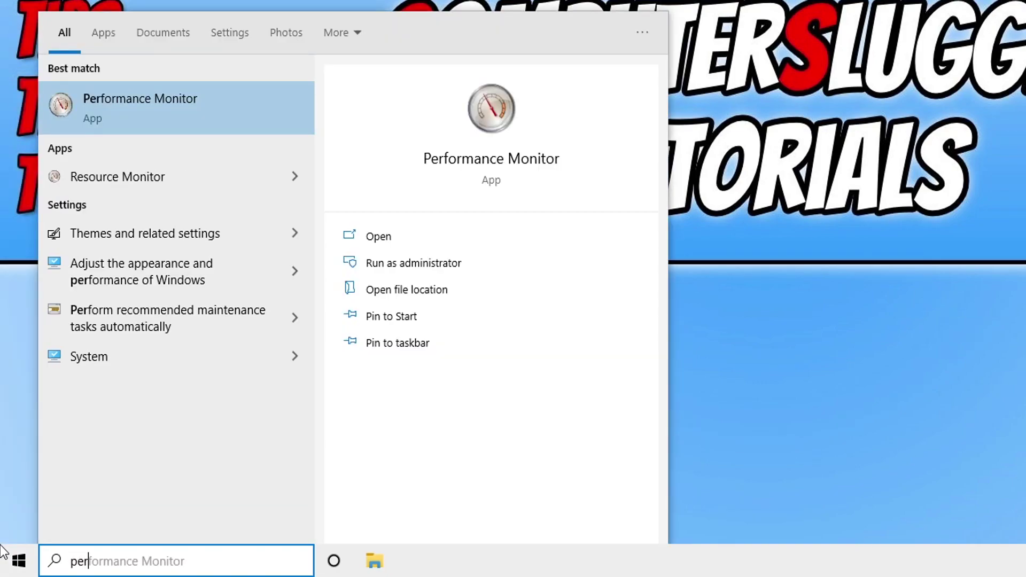
type("formance")
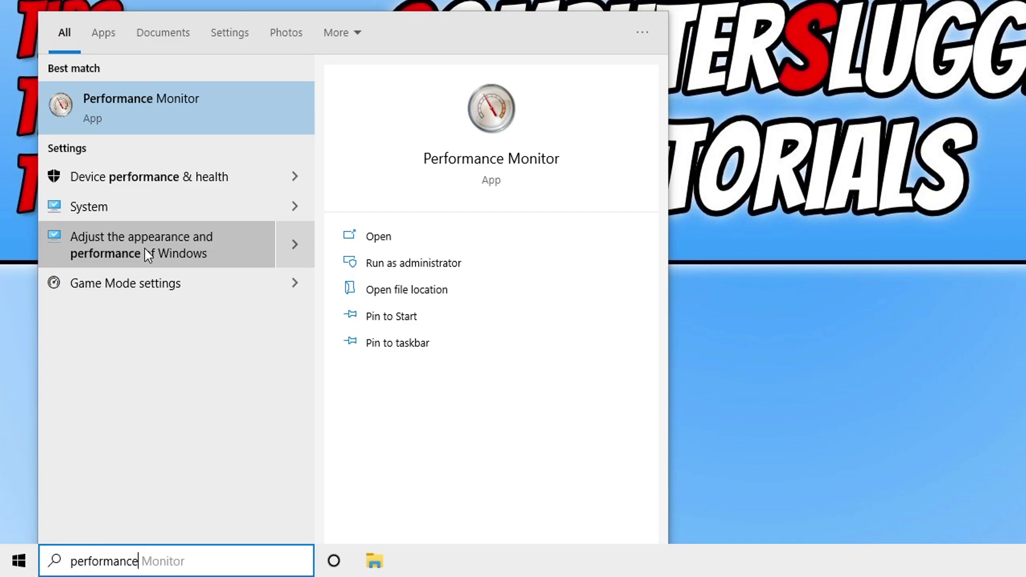
left_click(220, 246)
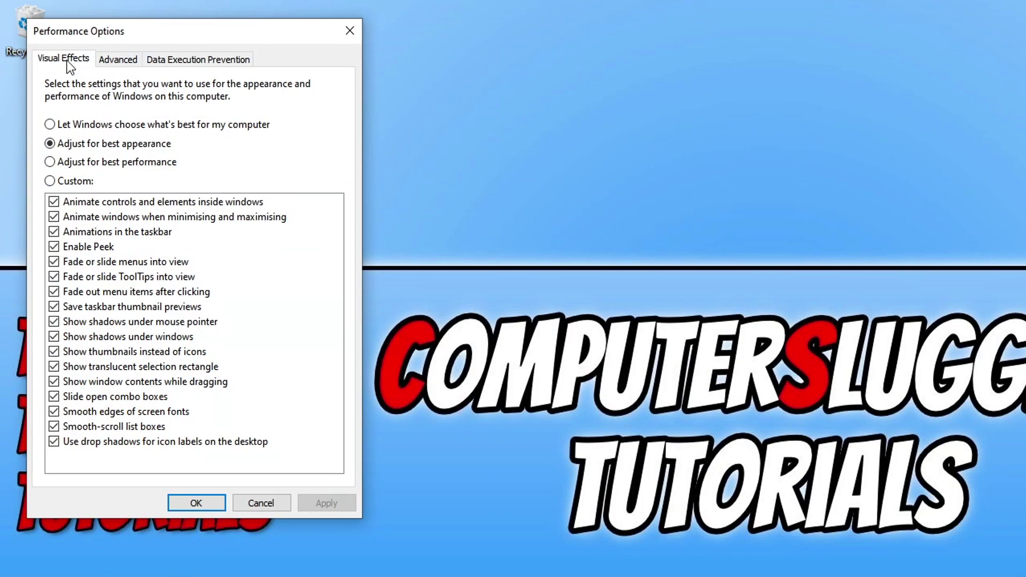
left_click(134, 162)
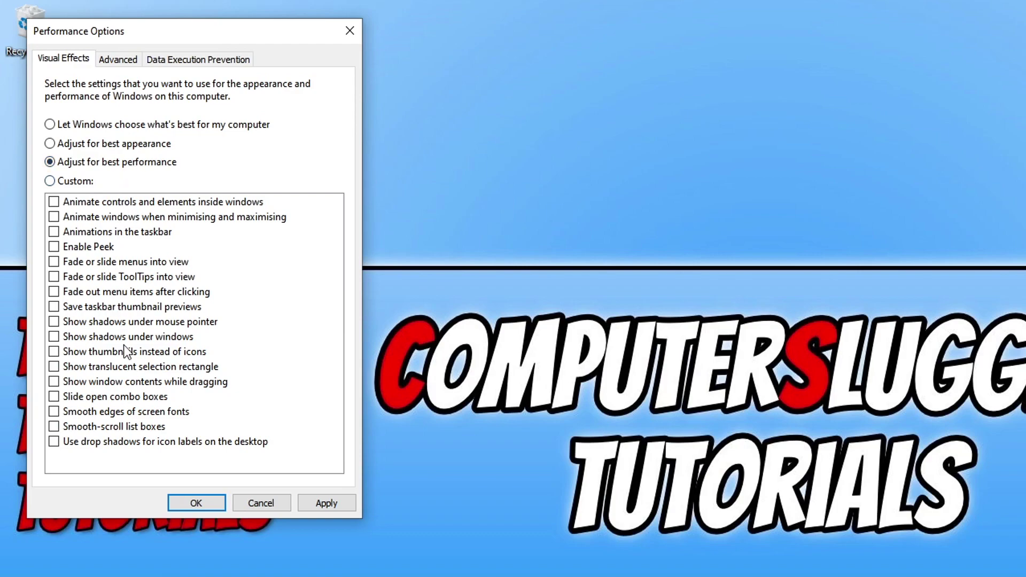
left_click(338, 502)
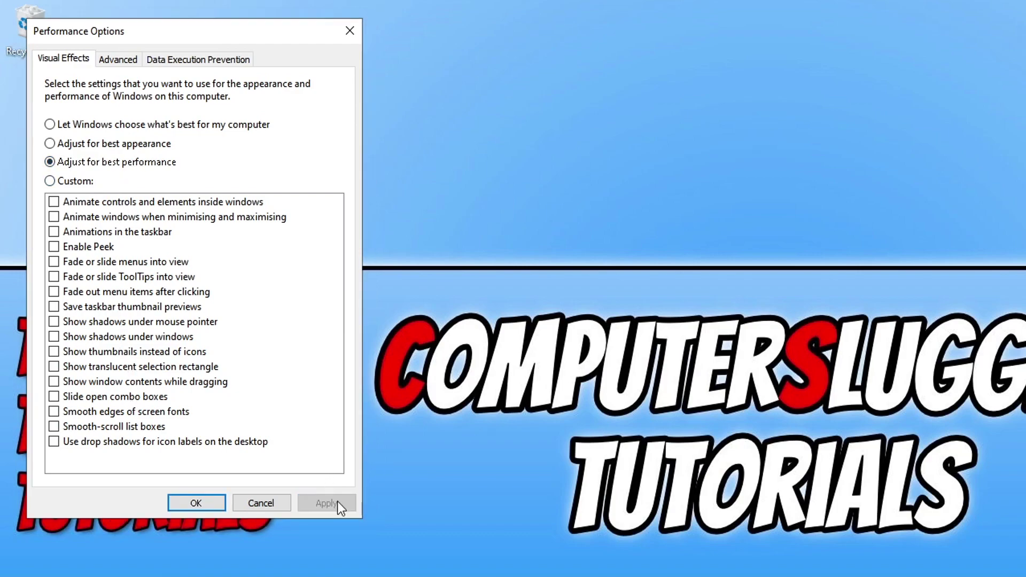
left_click(215, 508)
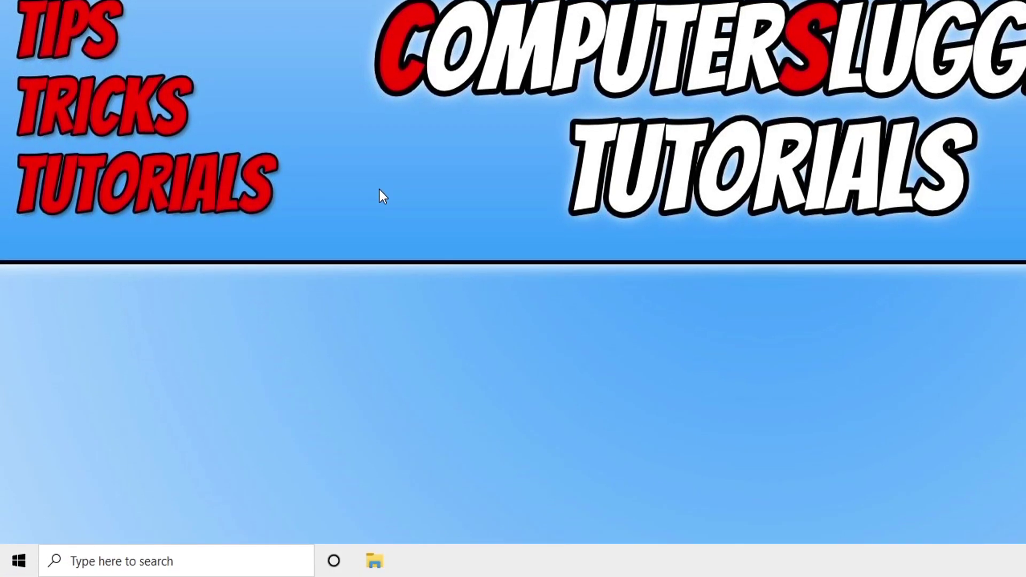
Open the Windows Start menu.
key("super")
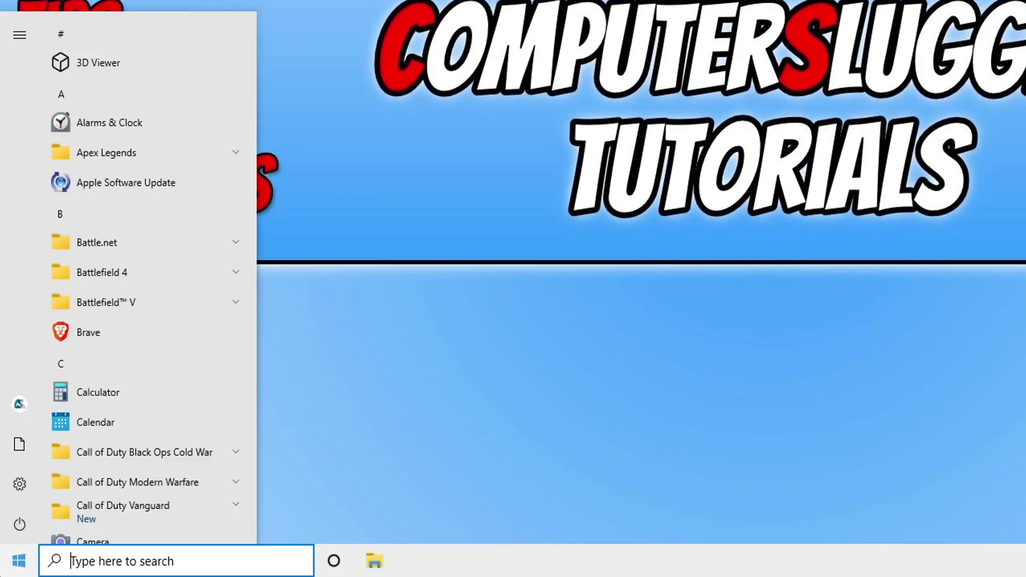